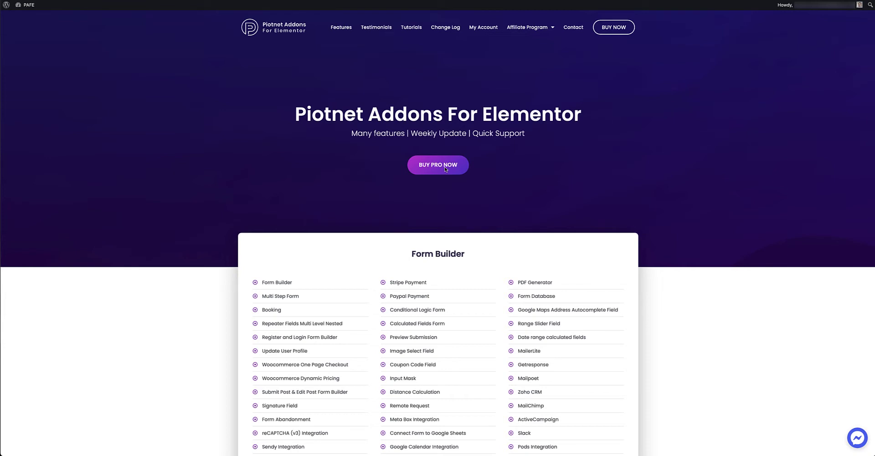
# - Scroll the Piotnet Addons homepage and jump via BUY PRO NOW to the Personal, Unlimited and Lifetime plans
pyautogui.scroll(-2, 443, 203)
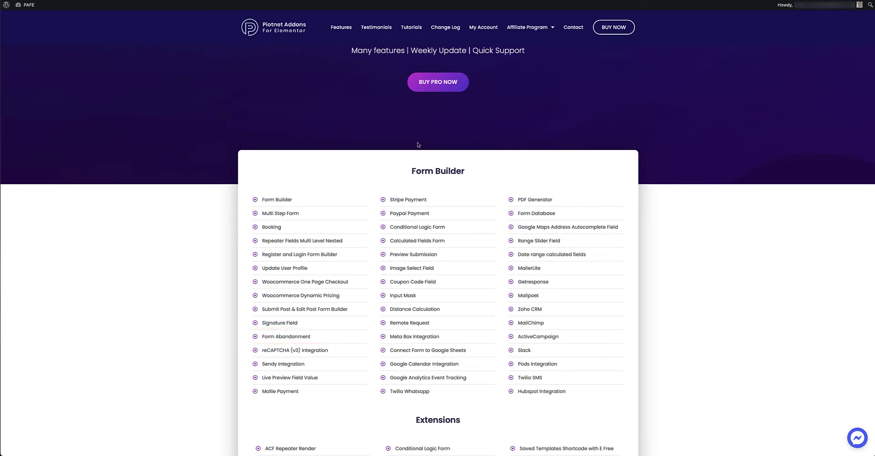
pyautogui.click(445, 90)
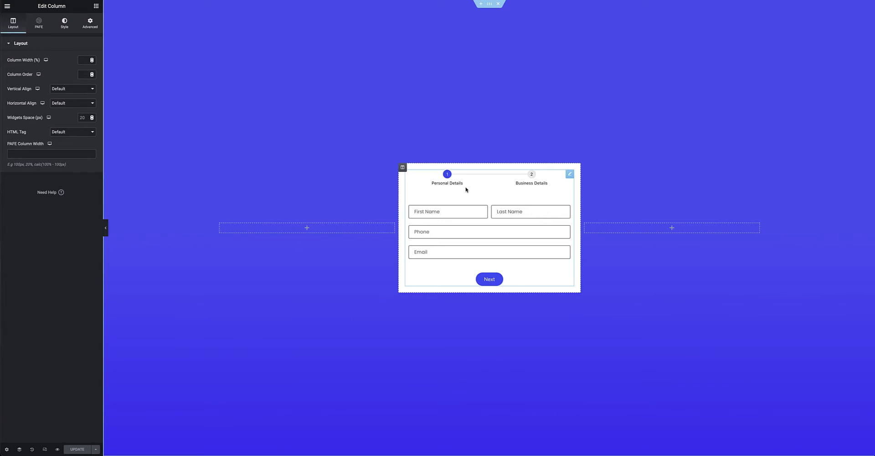
# - Open the multi-step form widget's settings and expand its PAFE Form Abandonment section
pyautogui.click(570, 175)
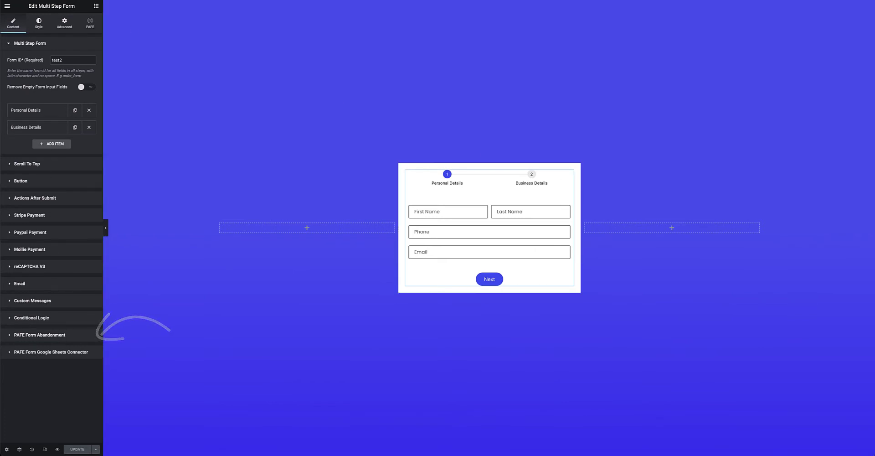
pyautogui.click(68, 336)
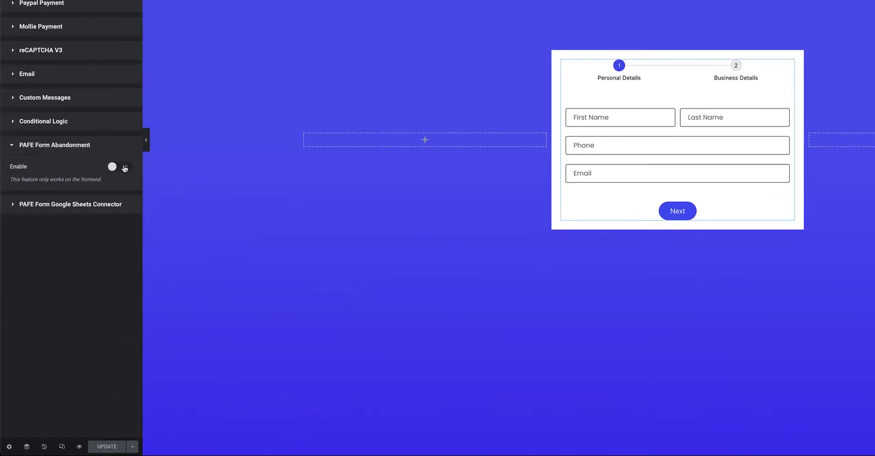
# - Switch PAFE Form Abandonment Enable to YES and update the page
pyautogui.click(124, 167)
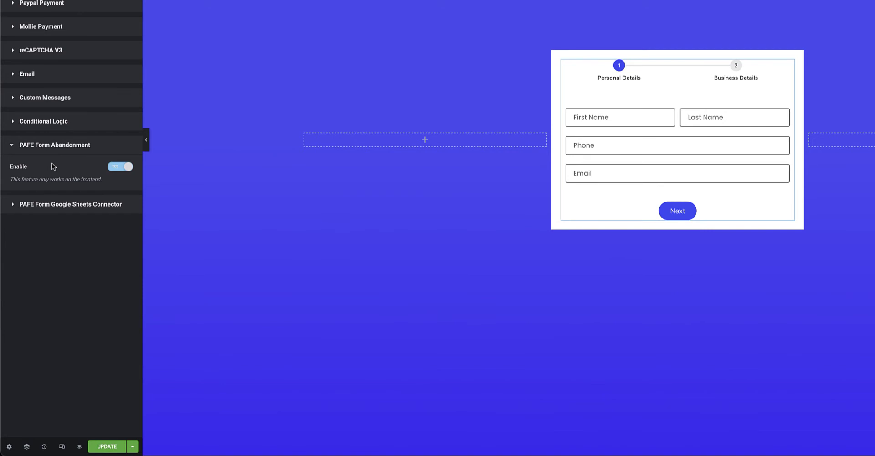
pyautogui.click(111, 443)
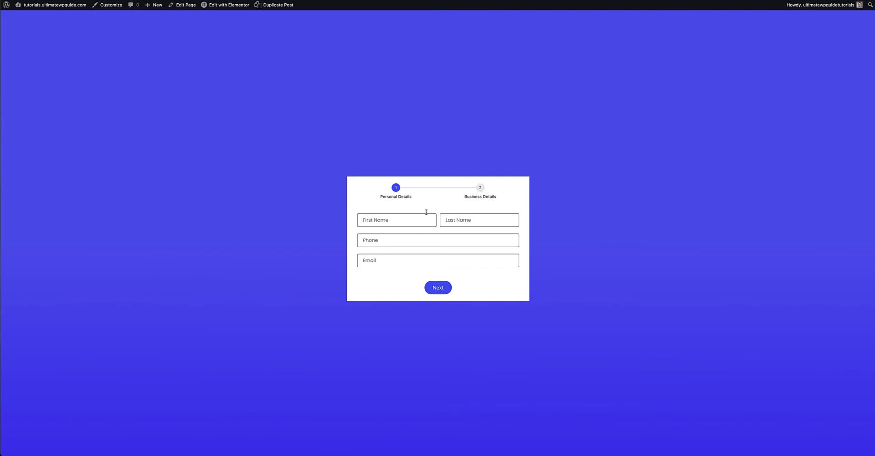
# - Fill in the contact's first name, last name, phone and e-mail, then advance to Business Details
pyautogui.click(395, 220)
pyautogui.write('John')
pyautogui.press('Tab')
pyautogui.write('Doe')
pyautogui.click(376, 244)
pyautogui.click(374, 264)
pyautogui.write('john@example.com')
pyautogui.click(444, 285)
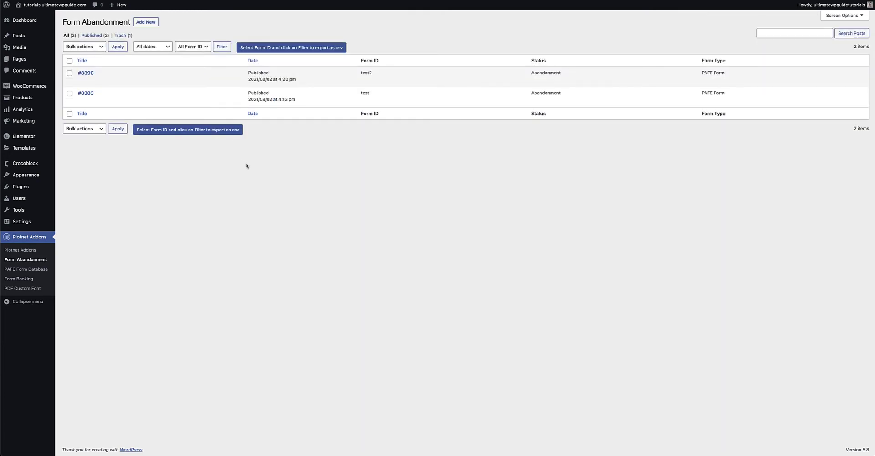
# - Match entry #8390's Form ID test2 to the multi-step form's ID and note its Abandonment status
pyautogui.moveTo(205, 96)
pyautogui.moveTo(372, 73); pyautogui.dragTo(366, 74)
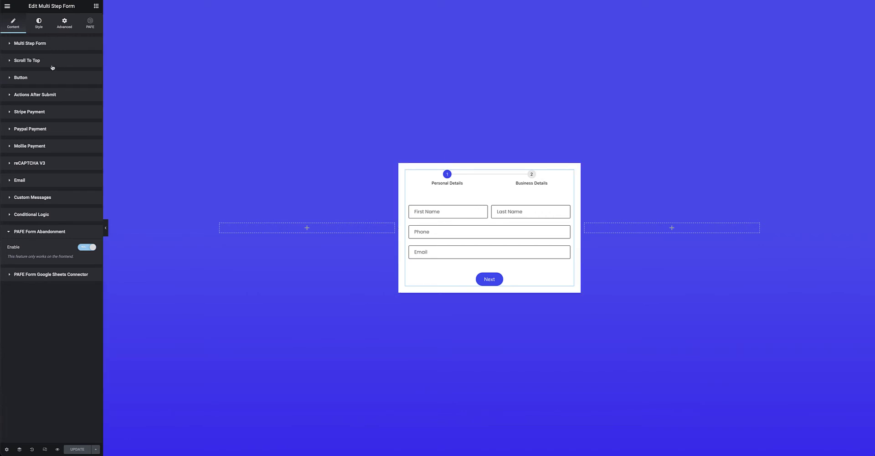
pyautogui.click(30, 43)
pyautogui.moveTo(65, 59); pyautogui.dragTo(52, 60)
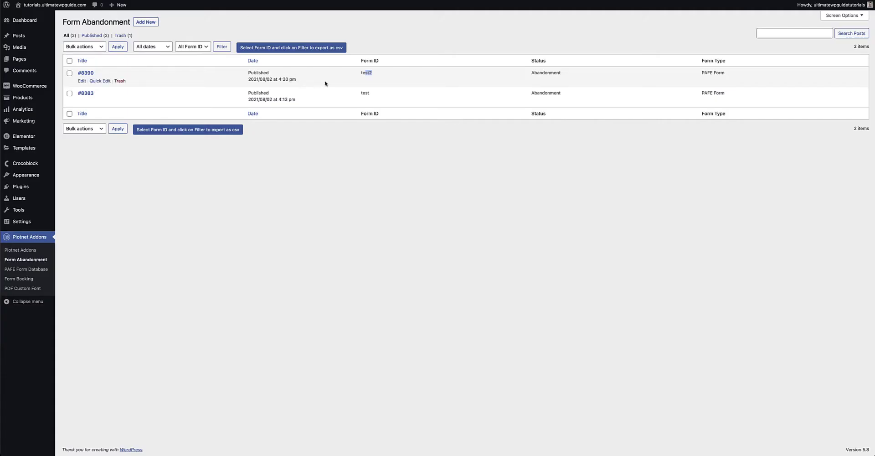
pyautogui.doubleClick(368, 73)
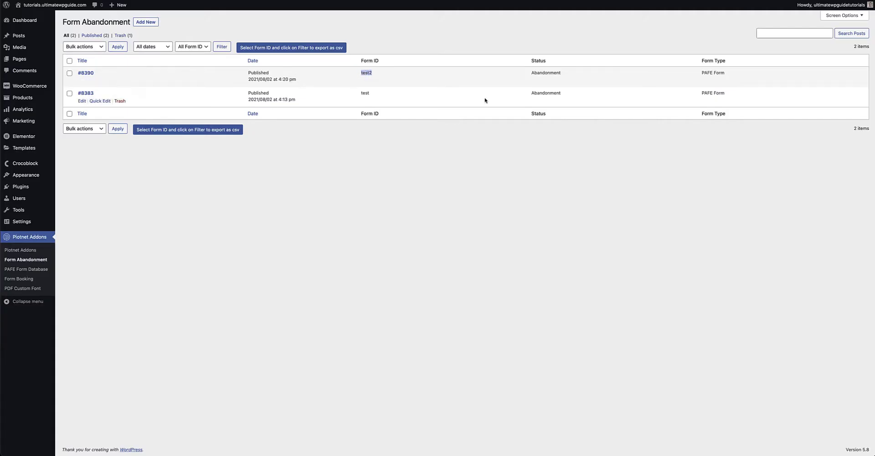
pyautogui.moveTo(565, 74); pyautogui.dragTo(529, 73)
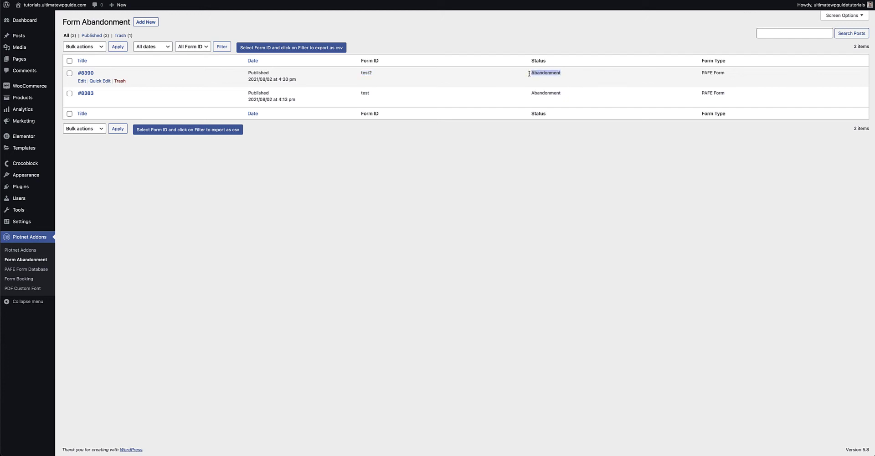
pyautogui.click(86, 73)
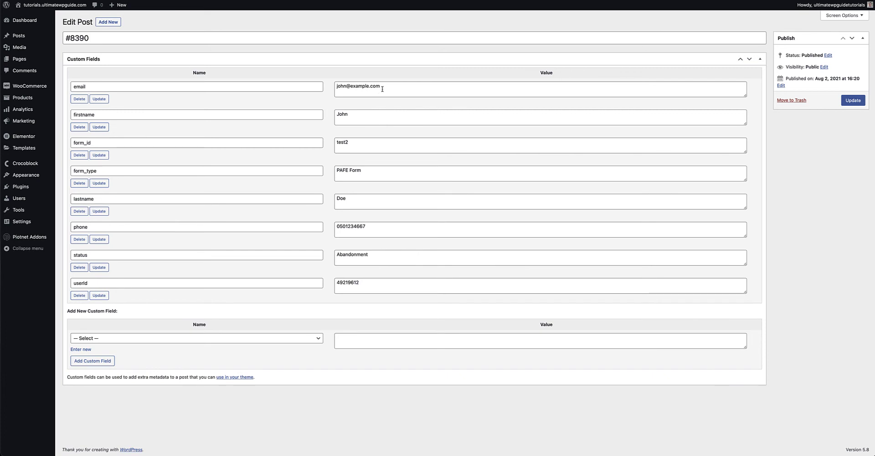
pyautogui.moveTo(382, 88); pyautogui.dragTo(325, 88)
pyautogui.click(345, 115)
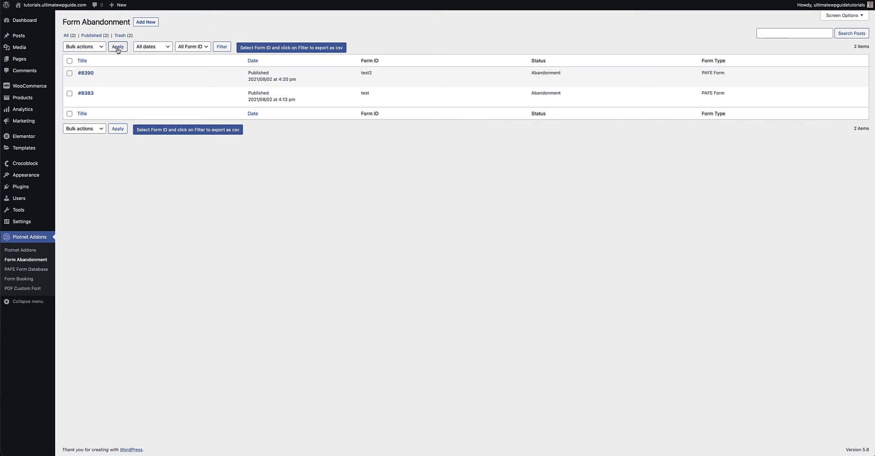
# - Inspect the bulk actions, date and form ID dropdowns without changing anything
pyautogui.click(84, 47)
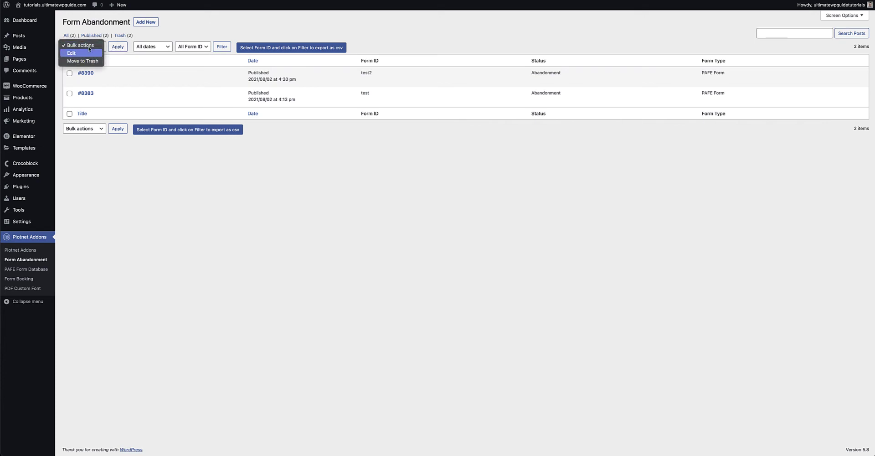
pyautogui.click(150, 39)
pyautogui.click(152, 46)
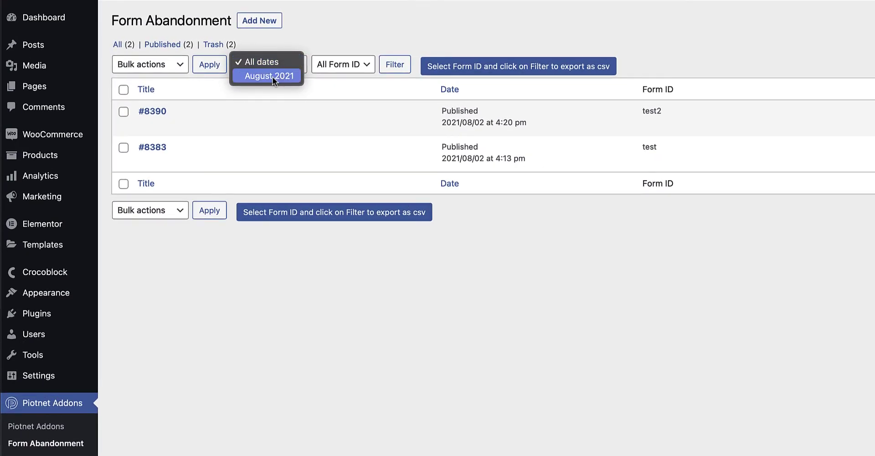
pyautogui.click(272, 69)
pyautogui.click(365, 64)
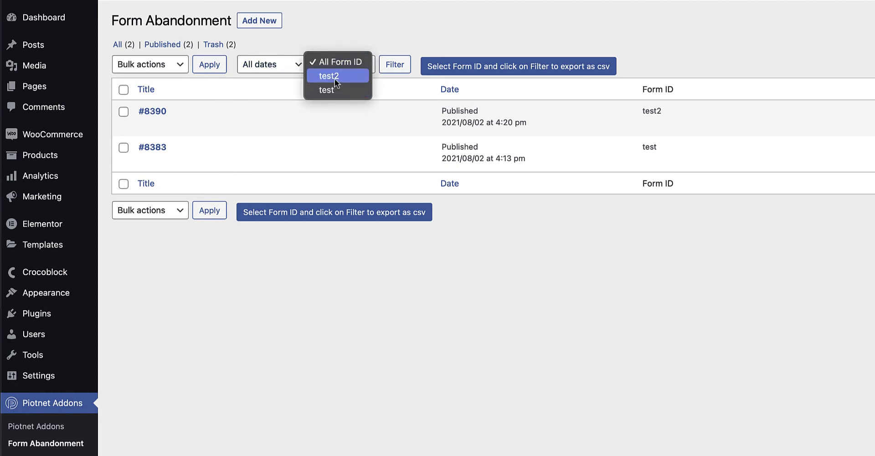
pyautogui.click(354, 57)
# - Filter the list to form test2, then to form test, leaving only entry #8383
pyautogui.click(368, 69)
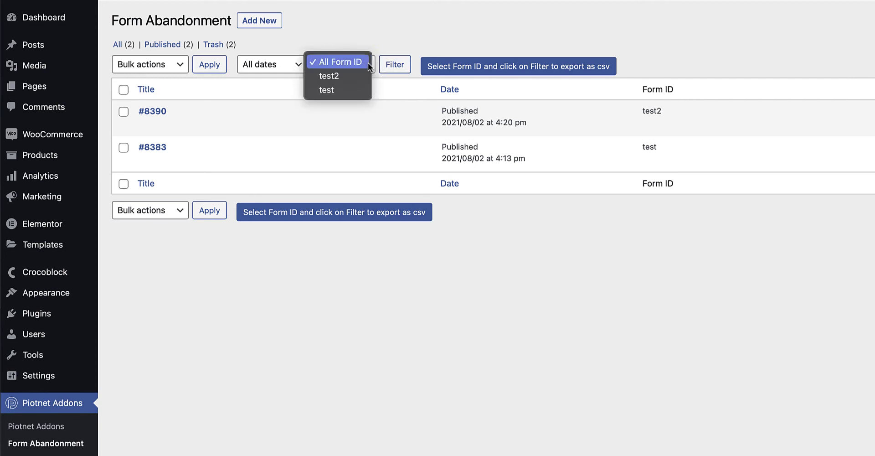
pyautogui.click(337, 77)
pyautogui.click(395, 65)
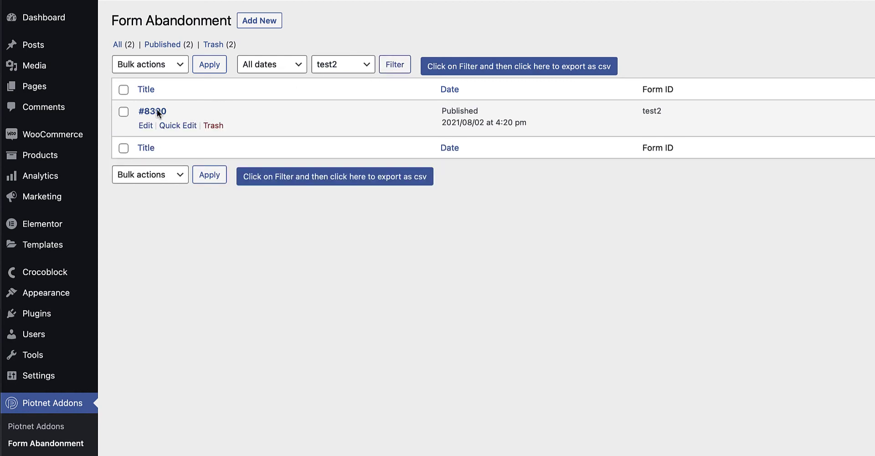
pyautogui.click(367, 66)
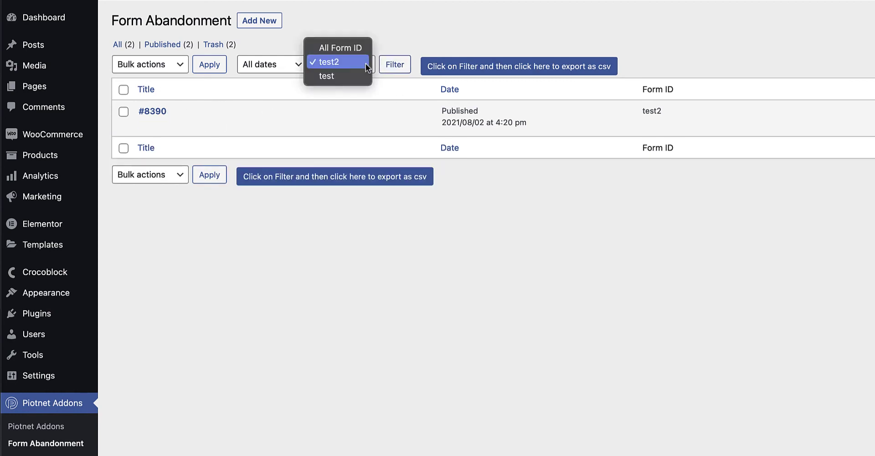
pyautogui.click(343, 75)
pyautogui.click(403, 65)
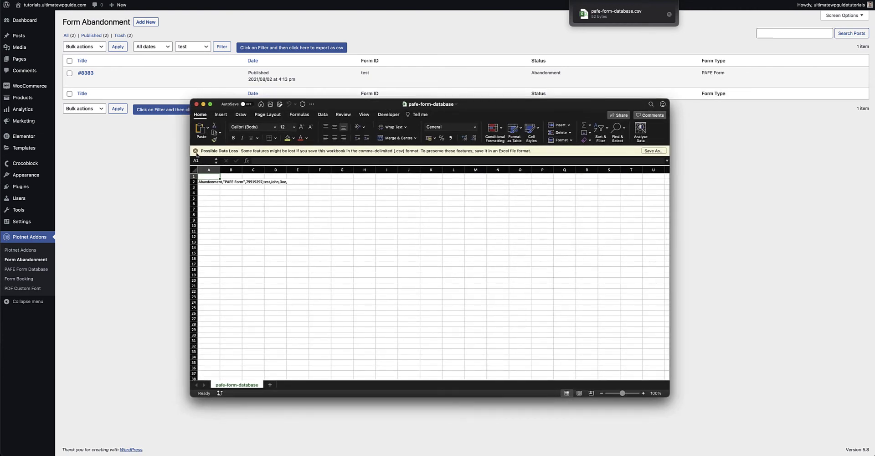
# - Dismiss the Possible Data Loss warning and autofit column A to show the entry's data
pyautogui.click(196, 151)
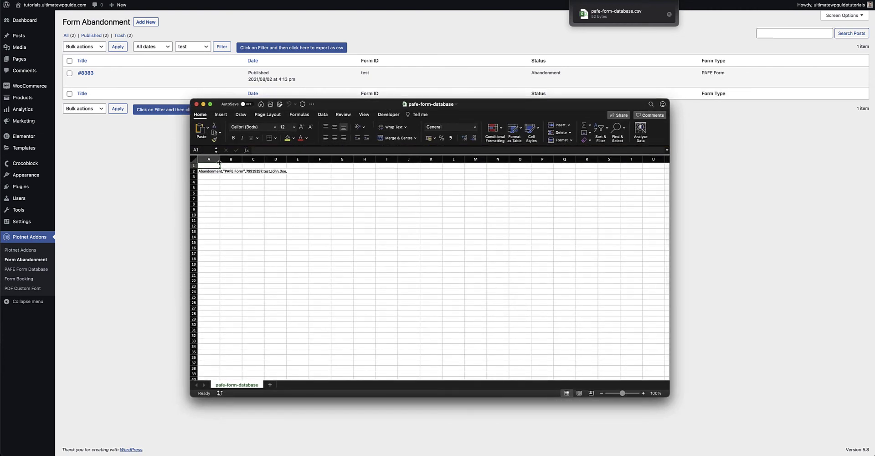
pyautogui.doubleClick(220, 159)
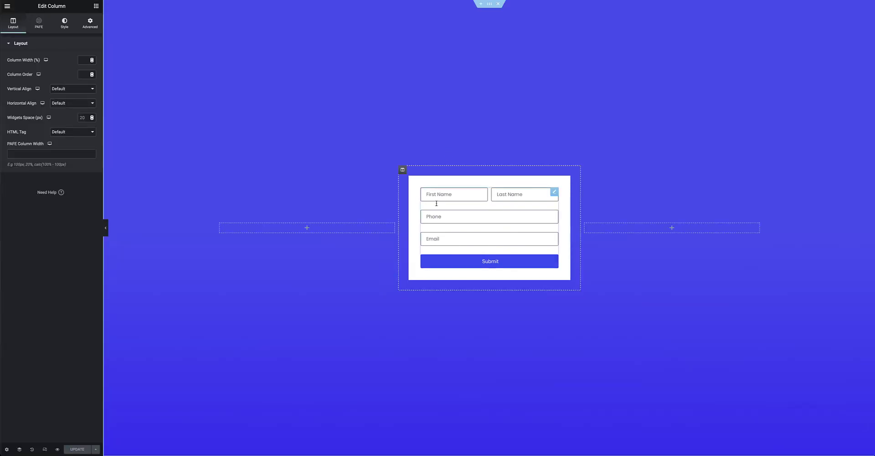
# - Enable PAFE Form Abandonment on the single-step New Form widget and update the page
pyautogui.moveTo(489, 228)
pyautogui.click(555, 194)
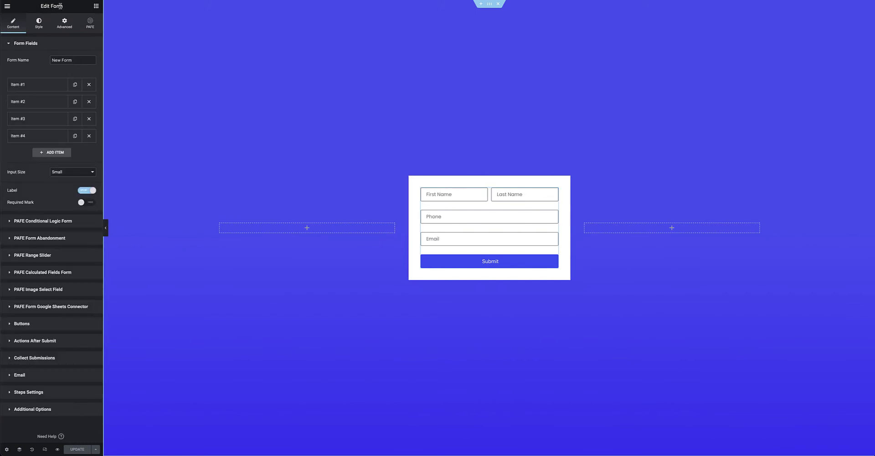
pyautogui.click(58, 240)
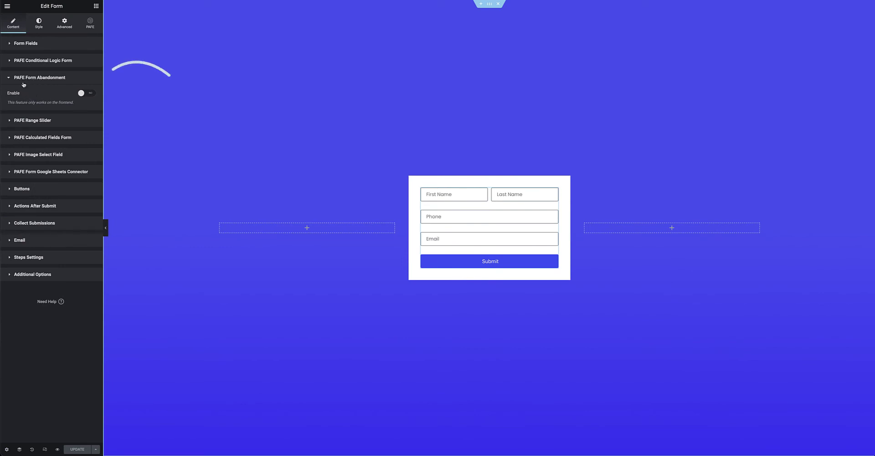
pyautogui.click(34, 46)
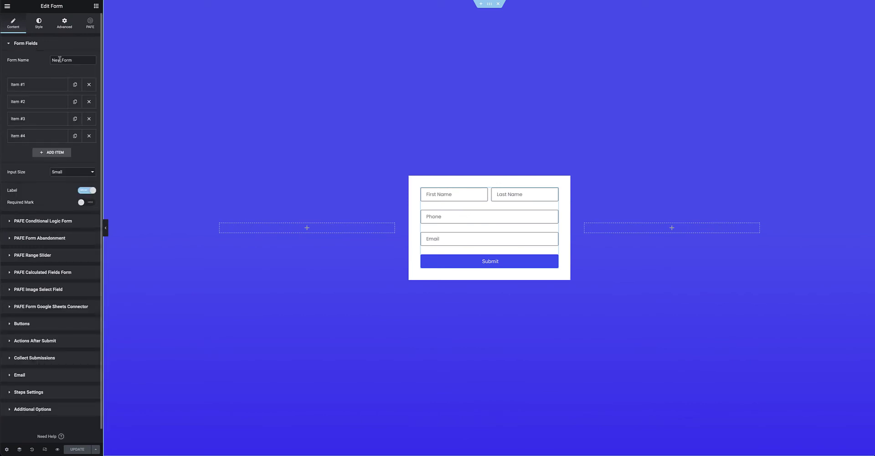
pyautogui.moveTo(72, 59); pyautogui.dragTo(40, 60)
pyautogui.click(48, 239)
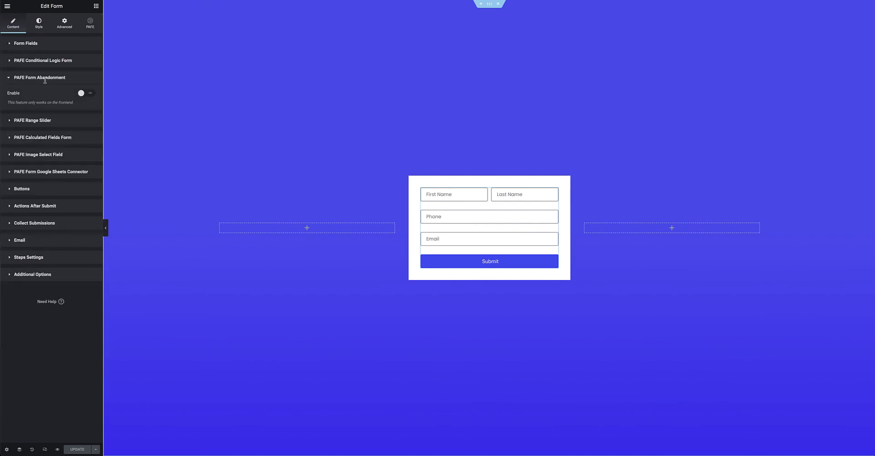
pyautogui.click(91, 93)
pyautogui.click(78, 450)
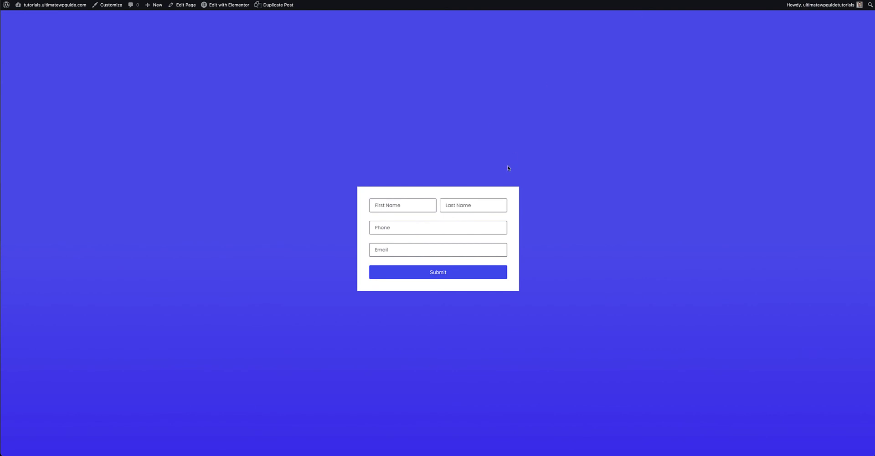
# - Enter a first and last name in the live form, move to Phone, and leave it unsubmitted
pyautogui.click(382, 205)
pyautogui.write('Mike')
pyautogui.press('Tab')
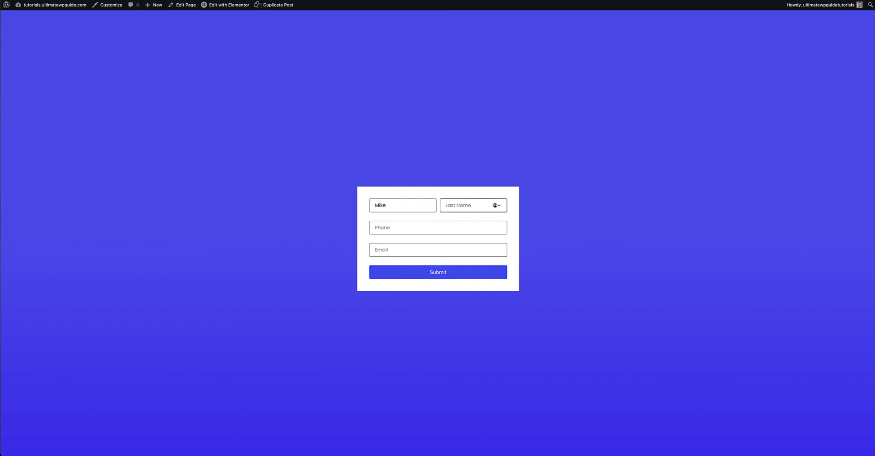
pyautogui.write('Tyson')
pyautogui.click(390, 226)
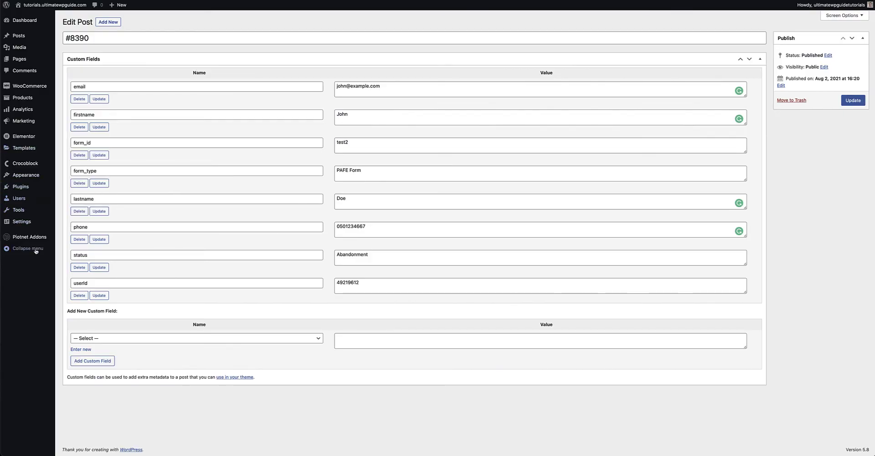
pyautogui.moveTo(29, 237)
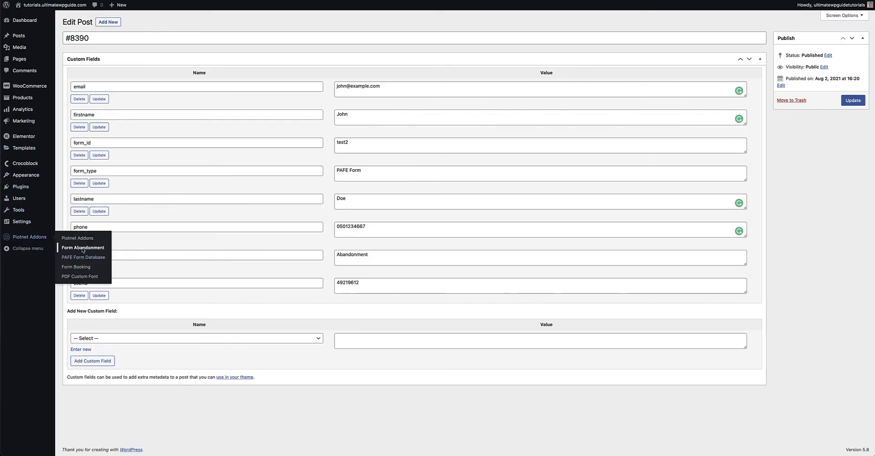
# - Open abandoned entry #8397 from New Form and check its captured first and last name
pyautogui.click(83, 248)
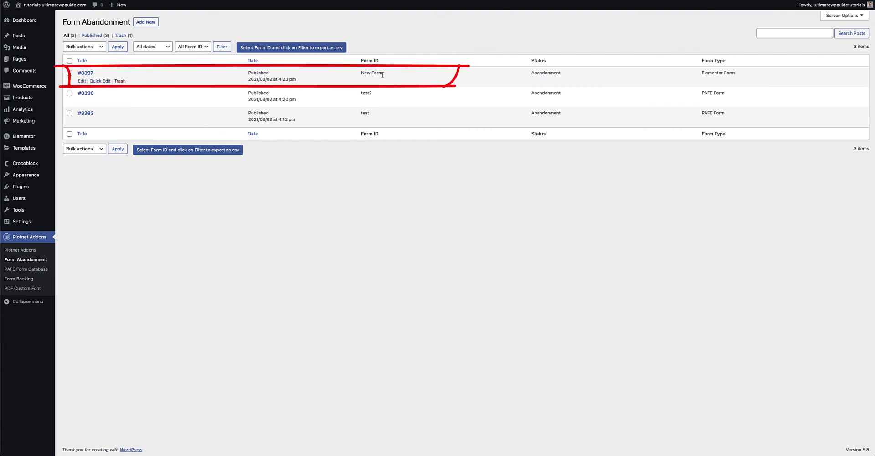
pyautogui.moveTo(382, 74); pyautogui.dragTo(361, 74)
pyautogui.click(87, 74)
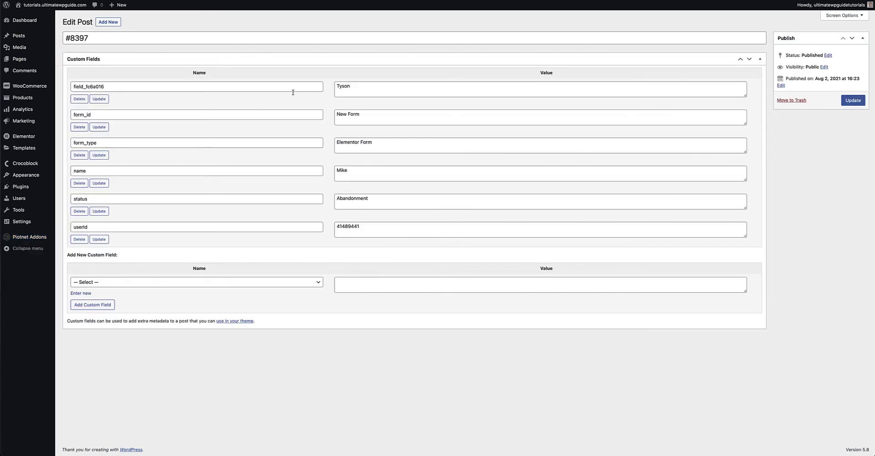
pyautogui.doubleClick(355, 87)
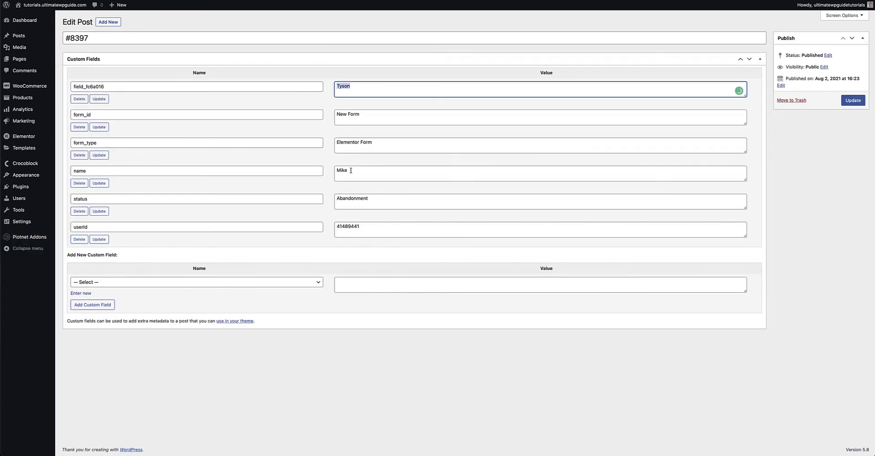
pyautogui.moveTo(351, 171); pyautogui.dragTo(335, 171)
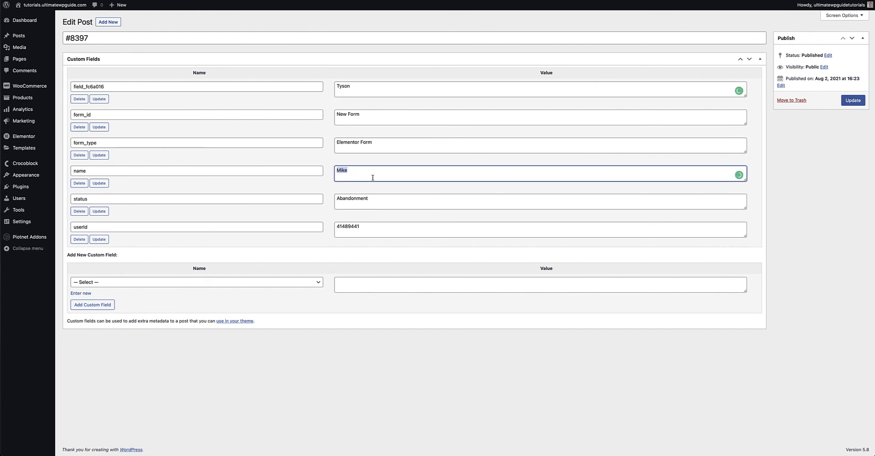